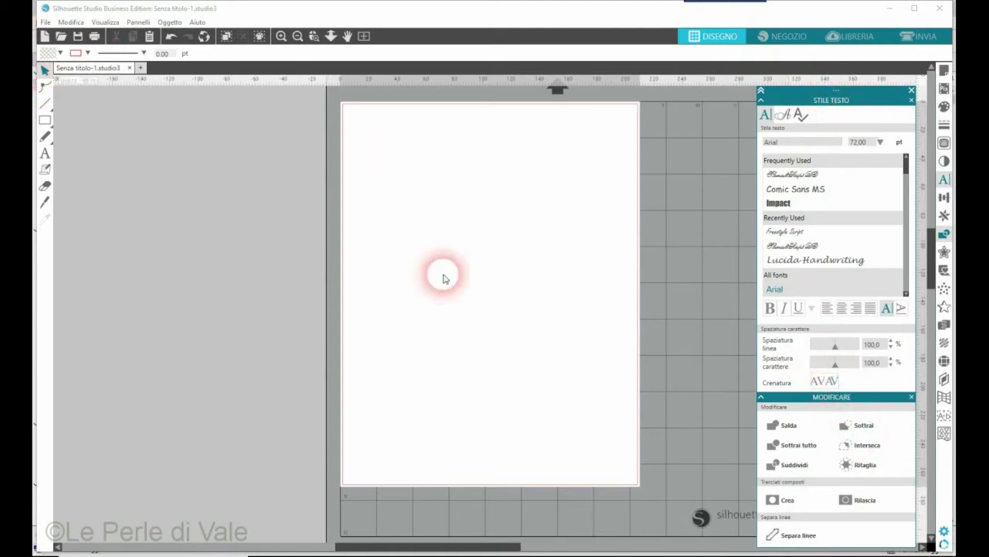
Step: Add a first name as a text object in the upper half of the page and set its font to Freestyle Script
click(45, 153)
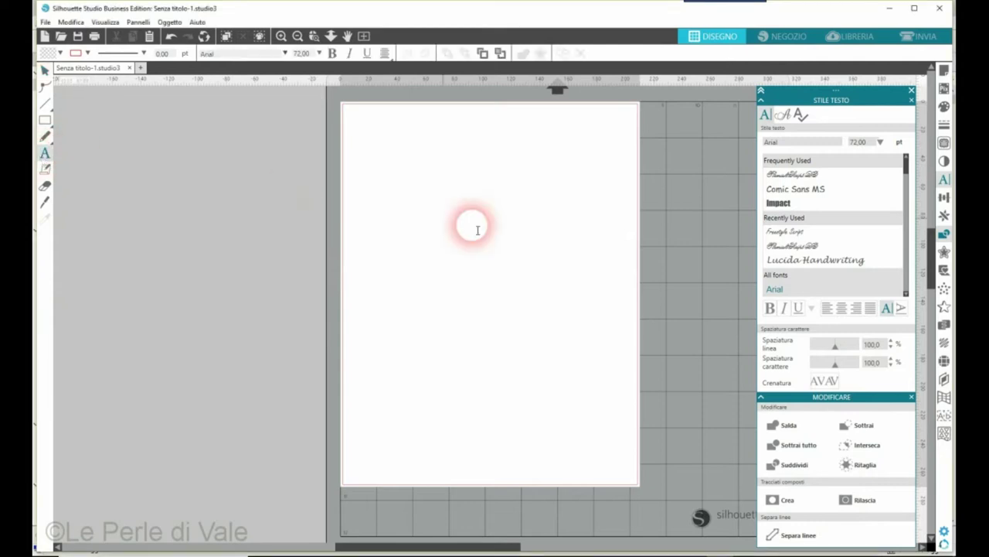
click(403, 258)
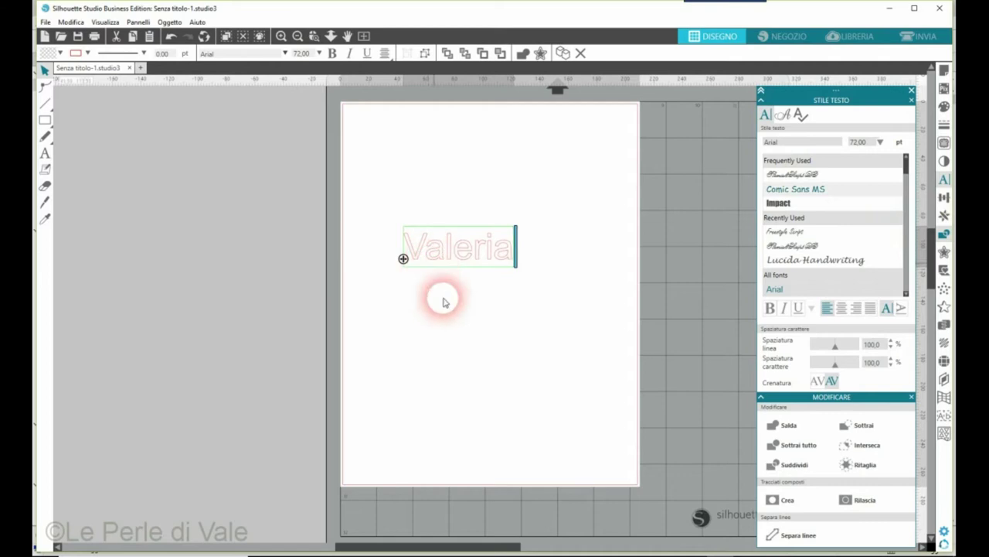
click(442, 289)
click(434, 254)
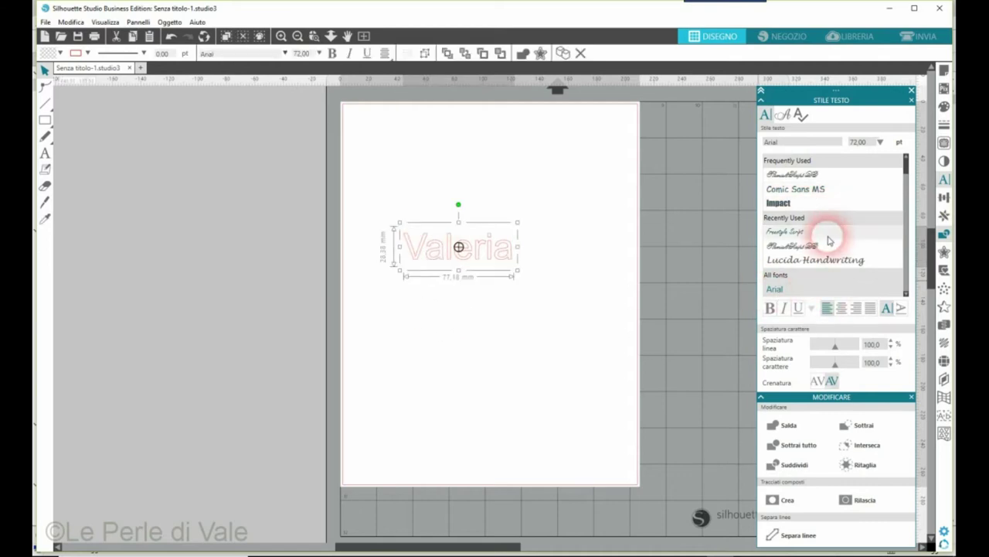
click(796, 231)
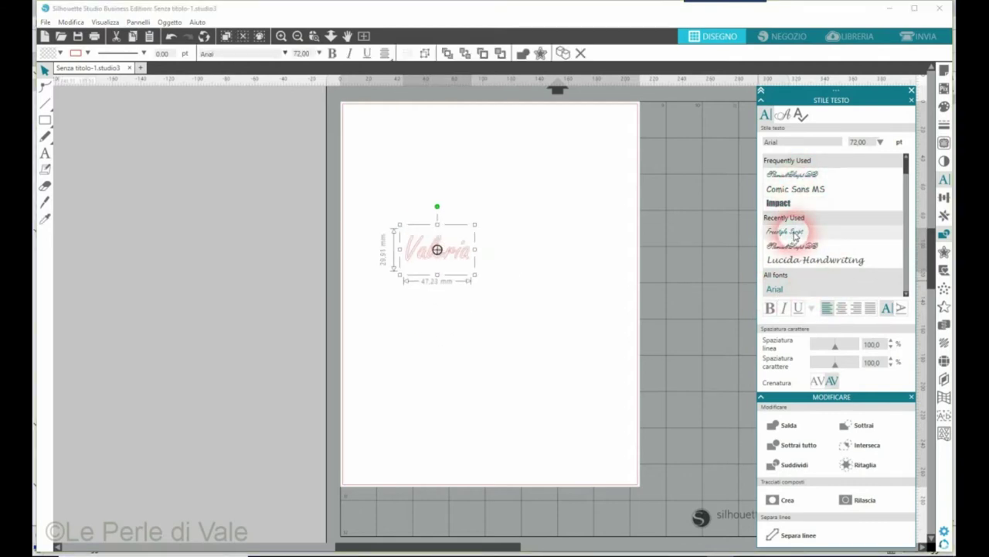
click(497, 307)
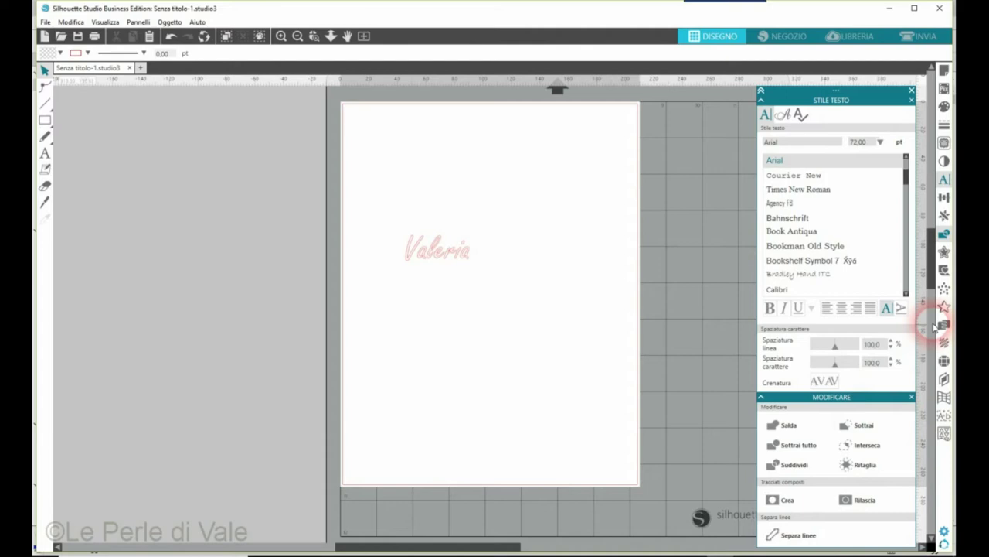
Step: Set the name text's font size to 144 pt
click(421, 253)
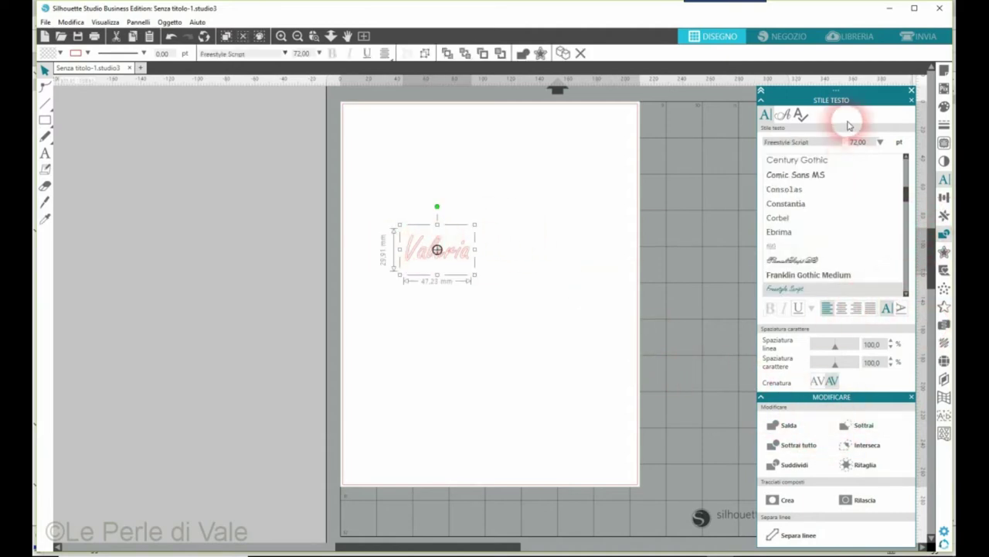
click(880, 142)
scroll(857, 196, down, 2)
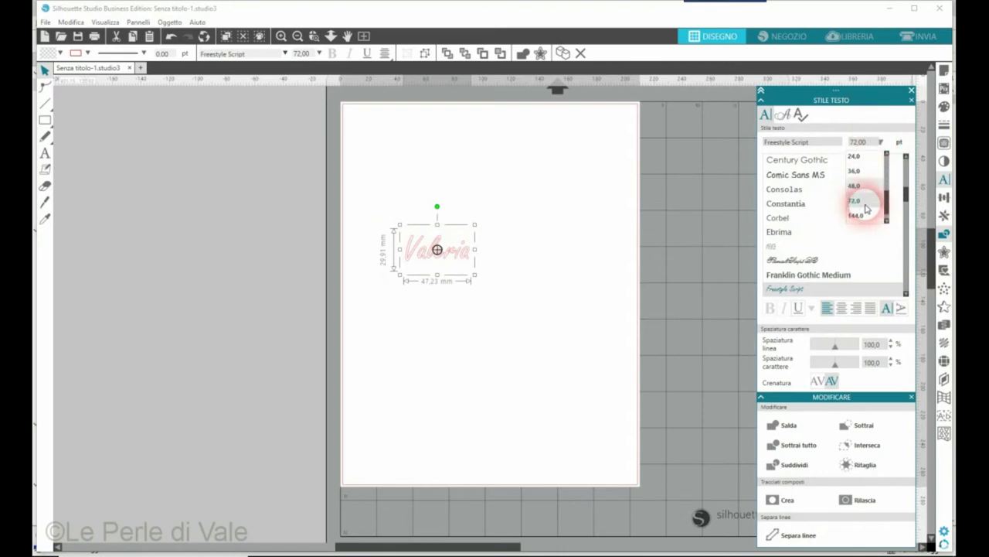
scroll(865, 207, down, 1)
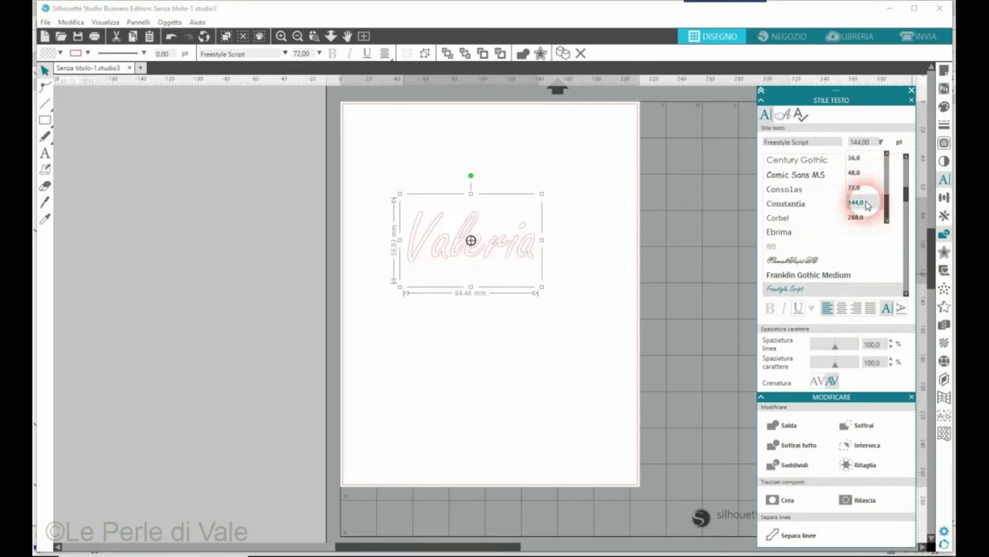
click(866, 205)
click(499, 332)
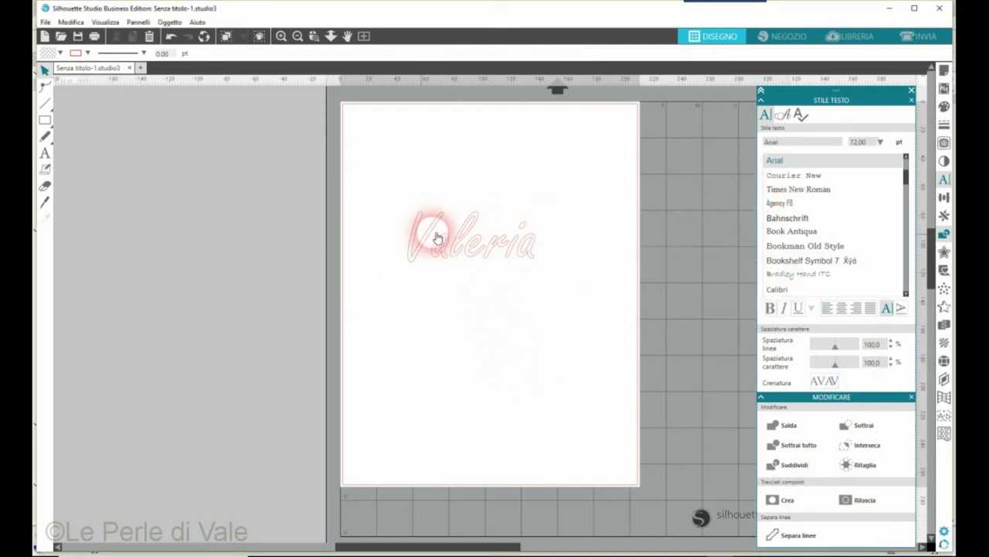
click(483, 243)
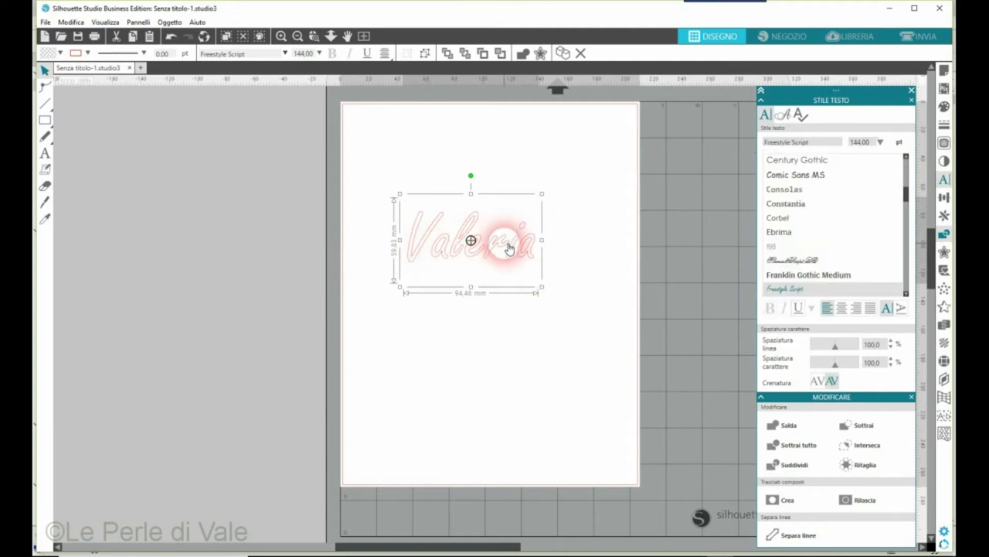
right_click(444, 255)
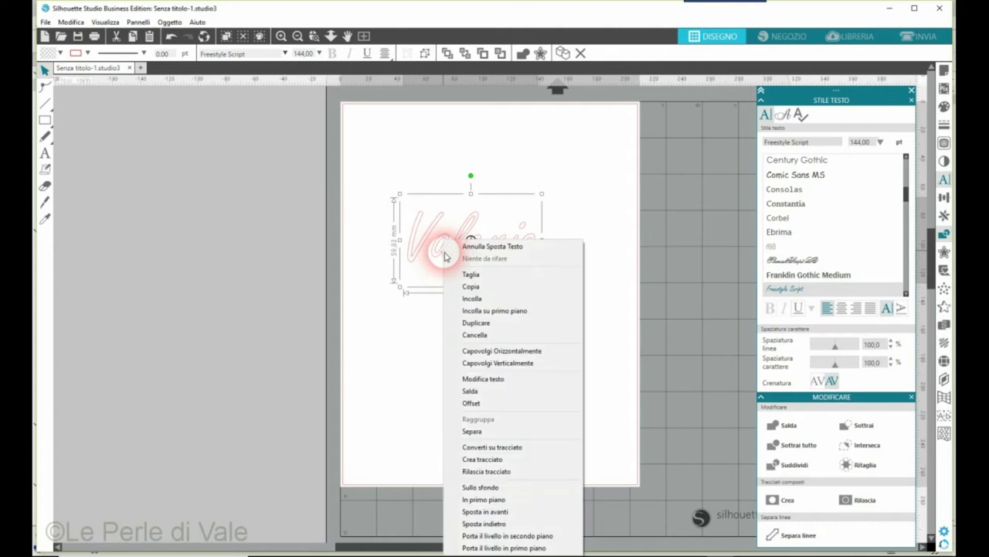
click(369, 388)
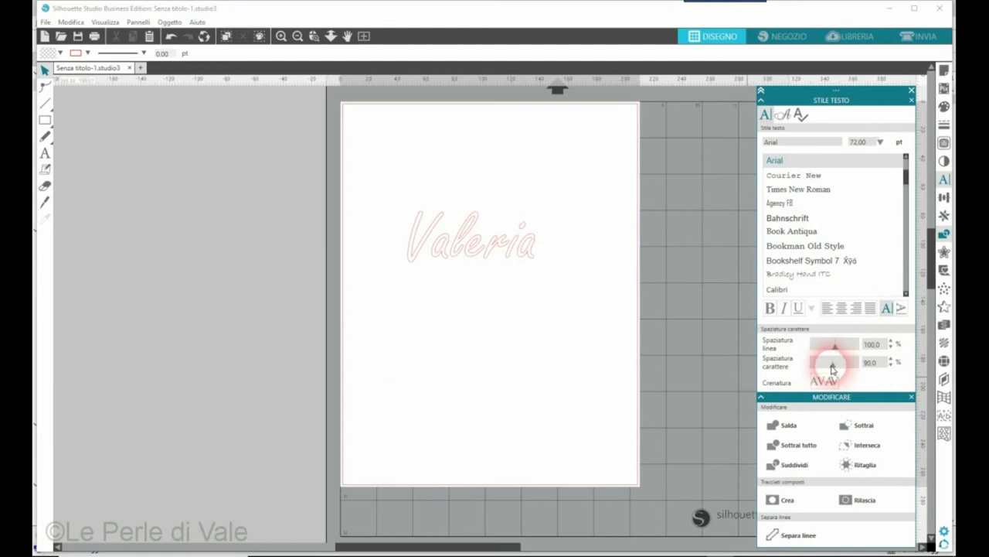
Step: Reduce the name text's character spacing to 80%
click(529, 249)
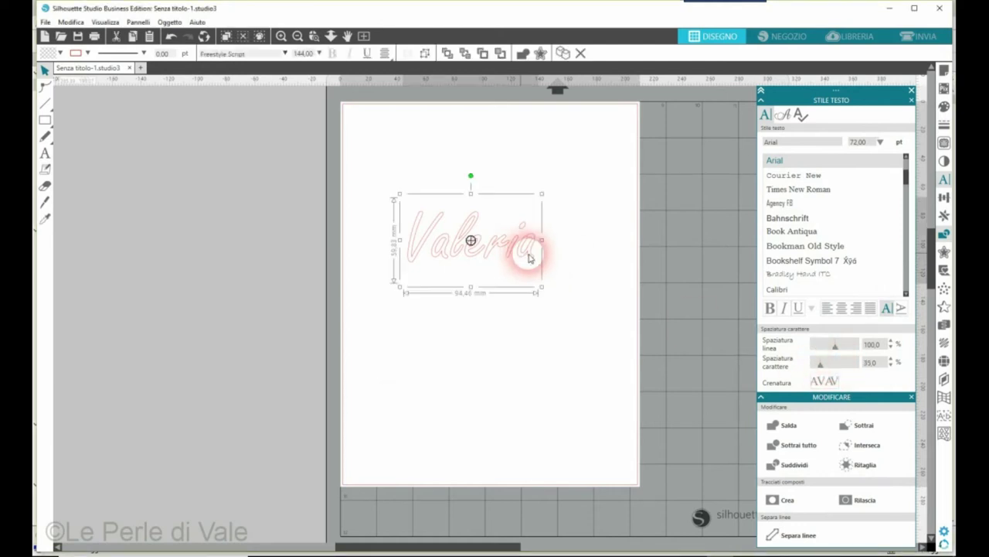
mouse_move(834, 368)
mouse_down()
mouse_move(811, 360)
mouse_move(830, 371)
mouse_up()
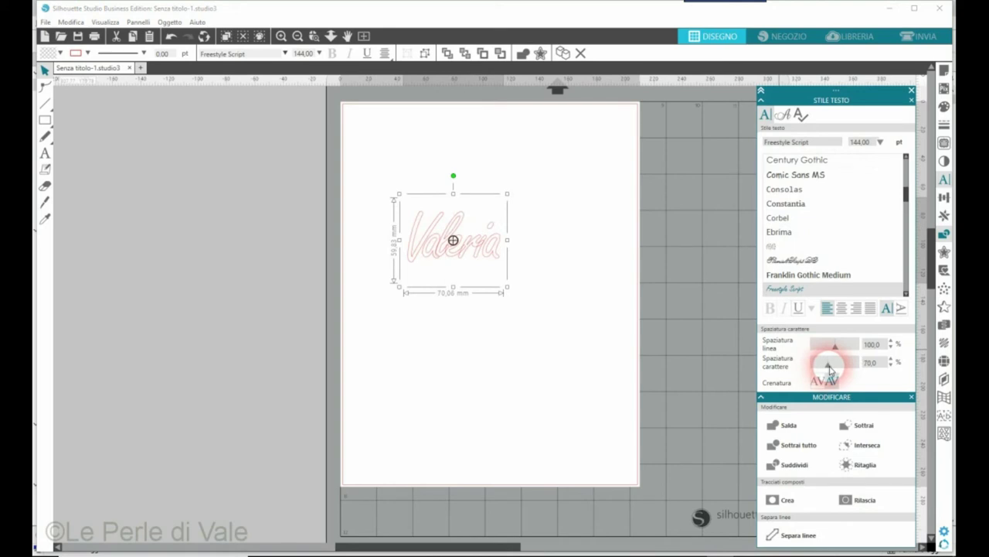
drag(829, 369, 832, 371)
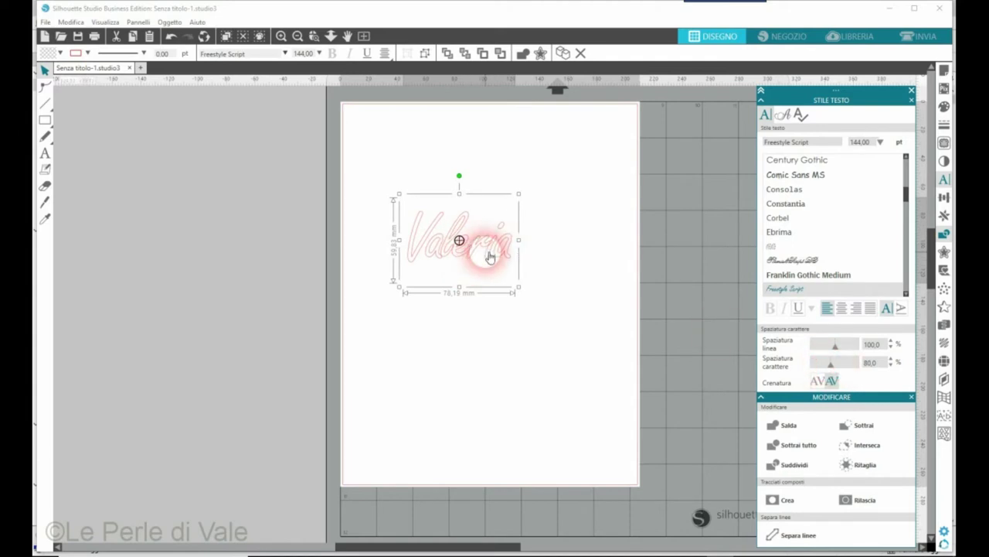
Step: Separate the name text into individual letters
drag(376, 188, 563, 342)
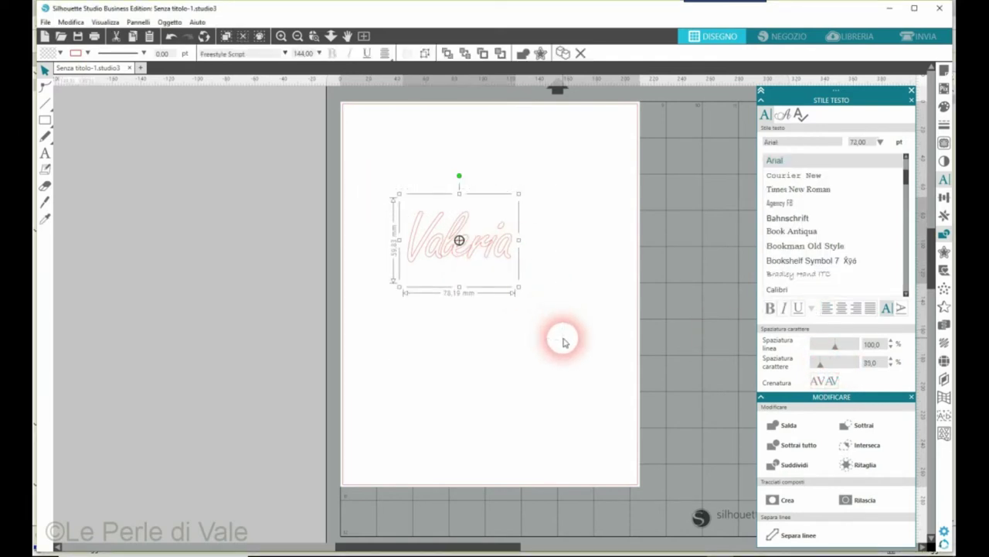
right_click(484, 241)
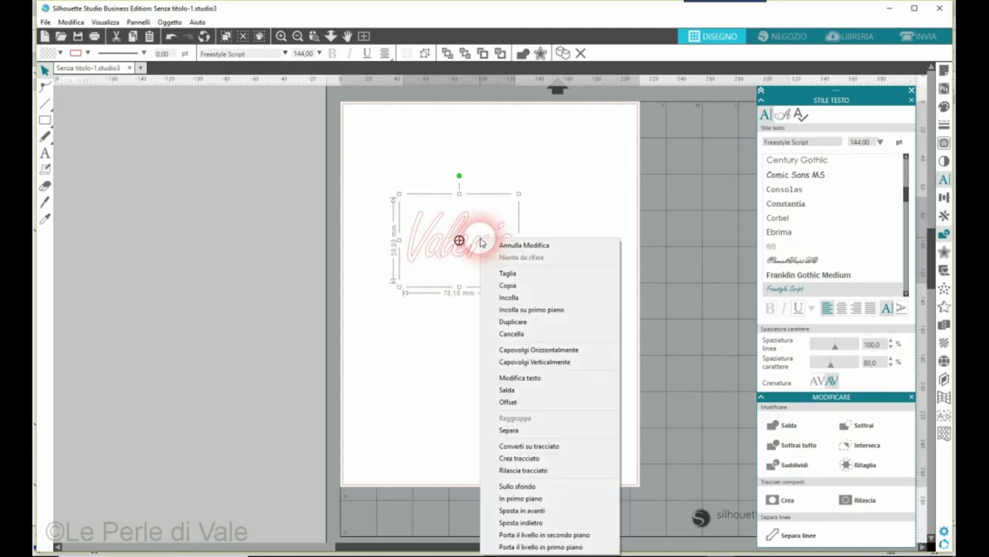
click(530, 435)
click(517, 400)
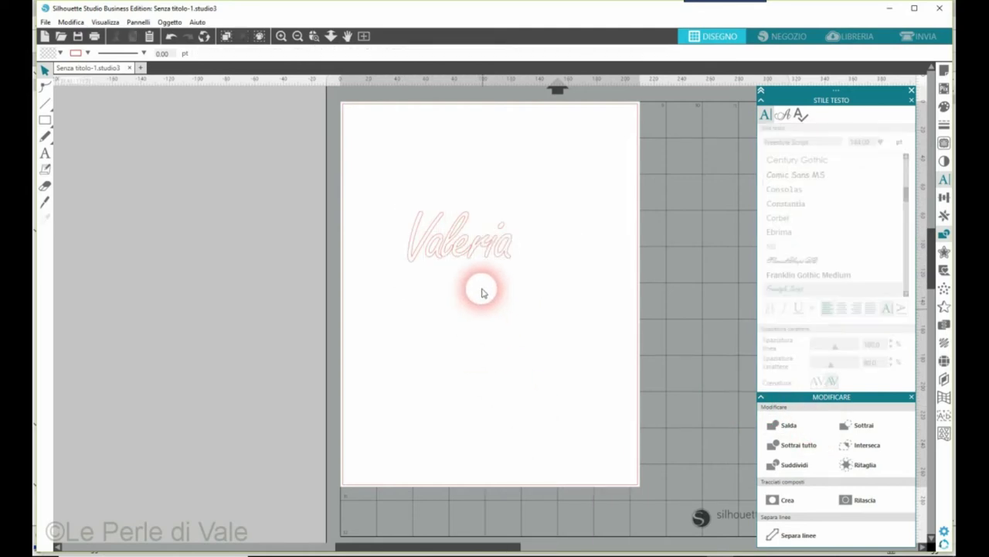
Step: Shift the second to fifth letters of the name leftward so each one overlaps the letter before it
click(430, 259)
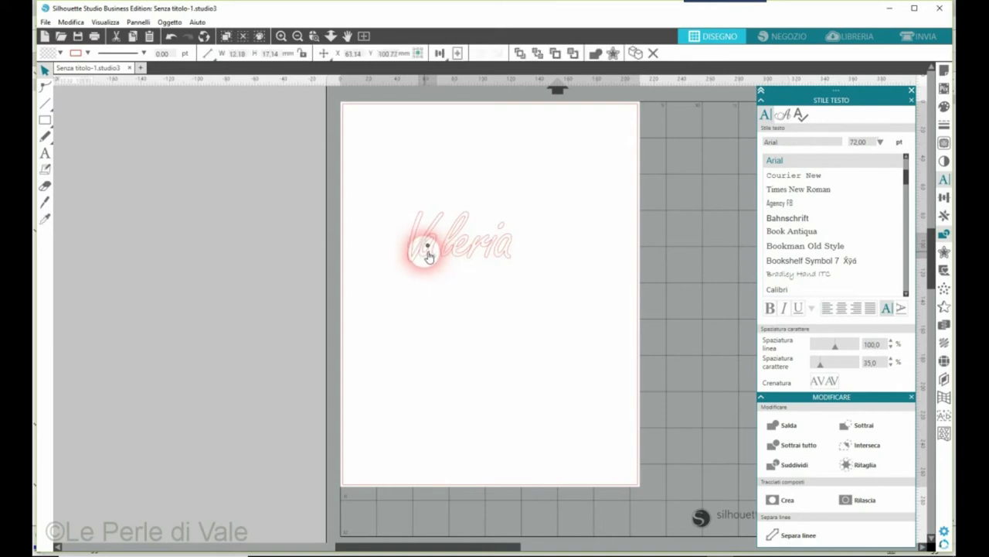
click(447, 260)
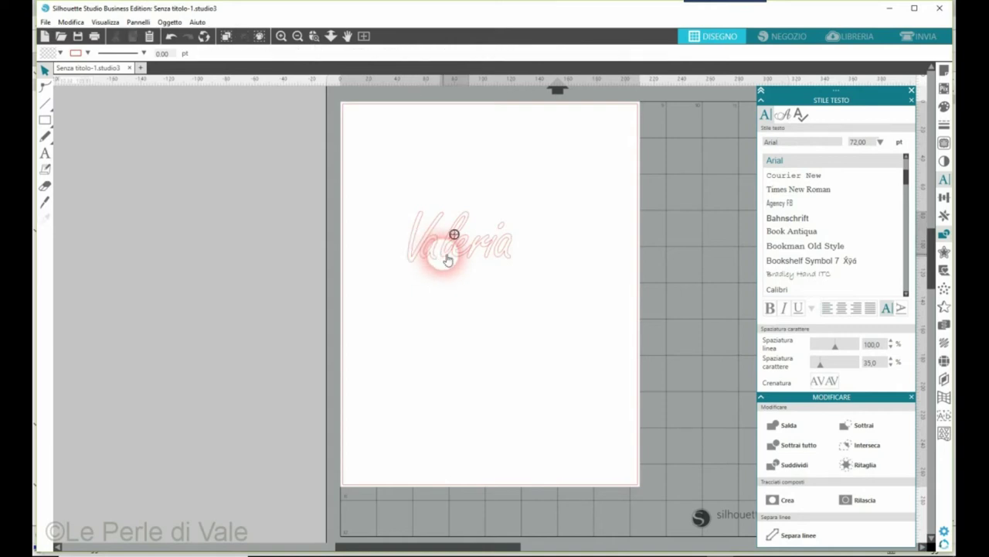
click(452, 261)
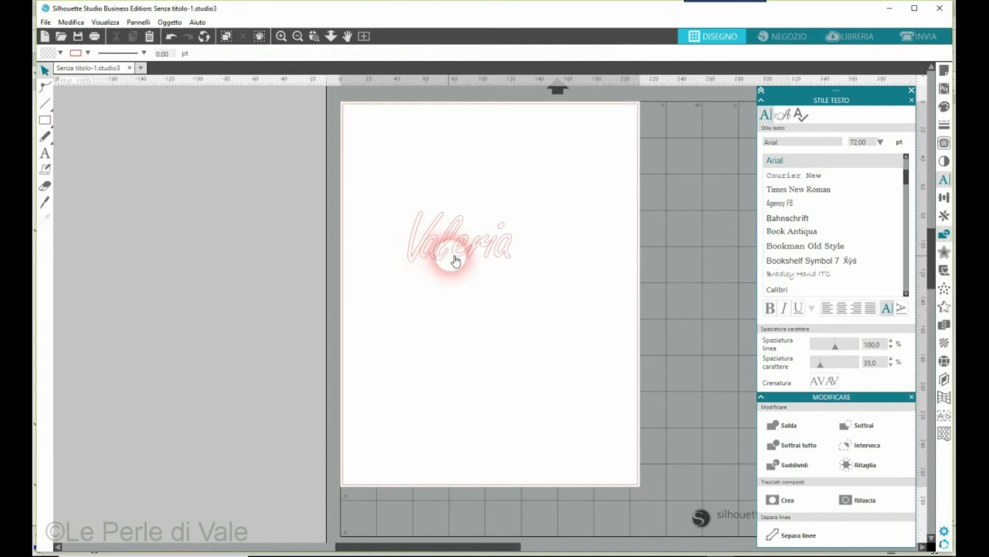
drag(458, 259, 446, 267)
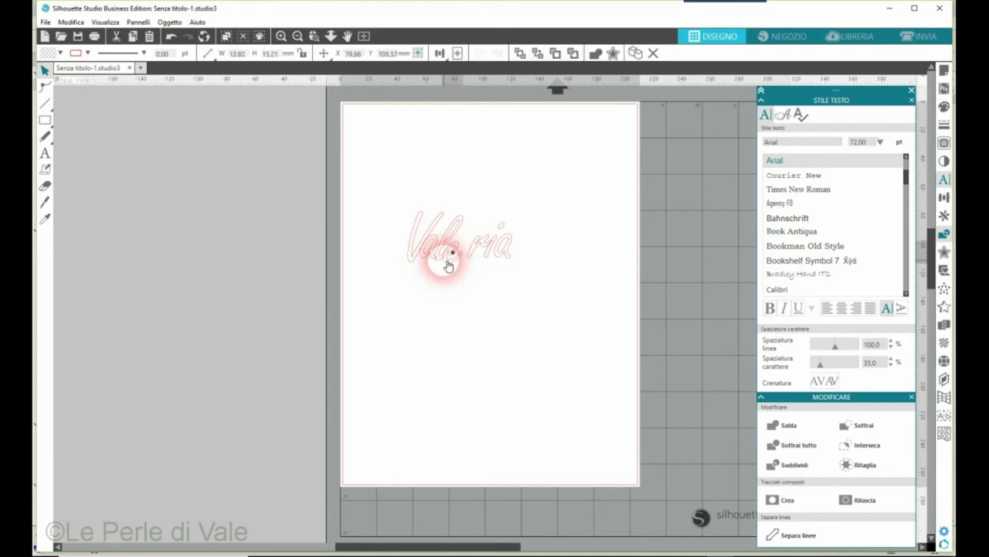
drag(446, 265, 464, 259)
click(466, 261)
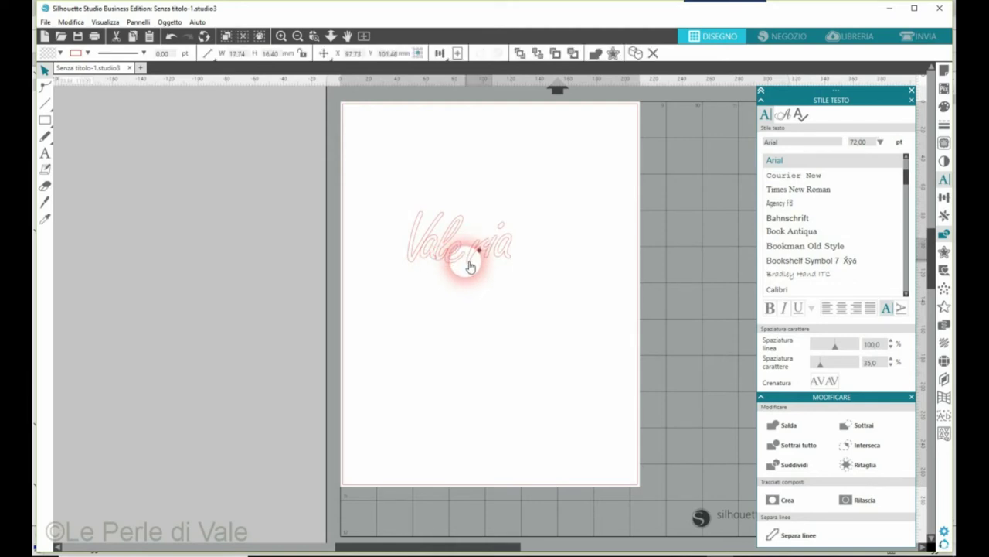
Step: Shift the last two letters of the name leftward so they overlap their preceding letters, placing the final one slightly lower
click(502, 261)
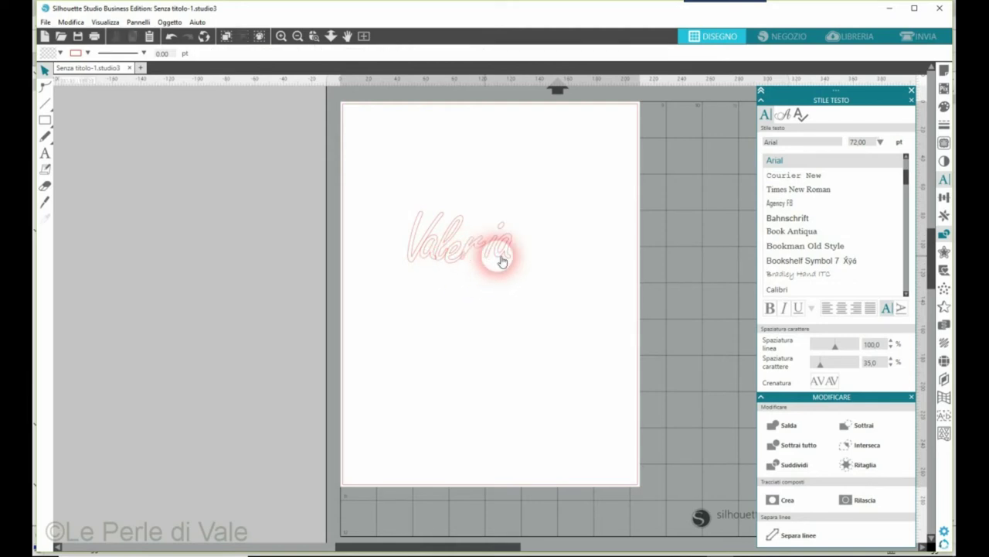
click(487, 260)
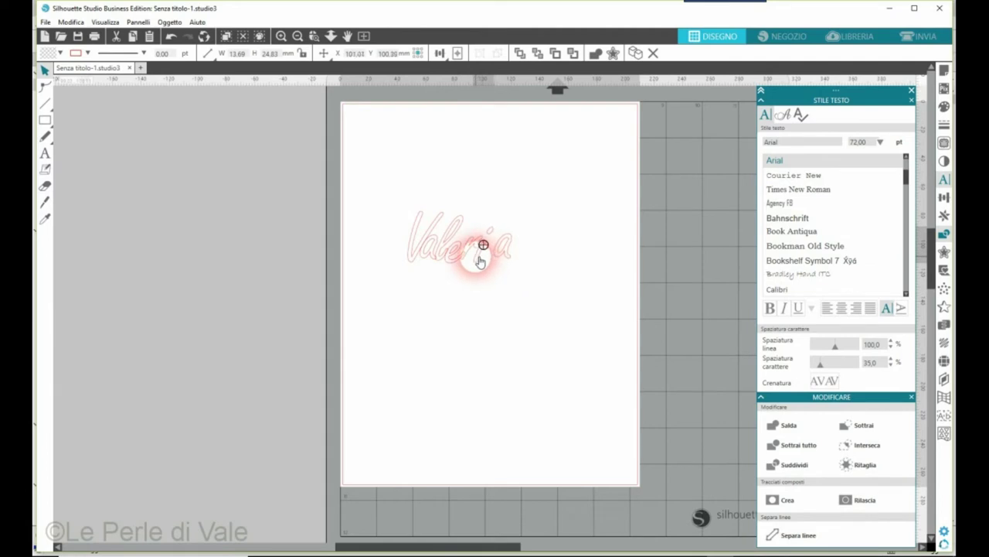
click(492, 258)
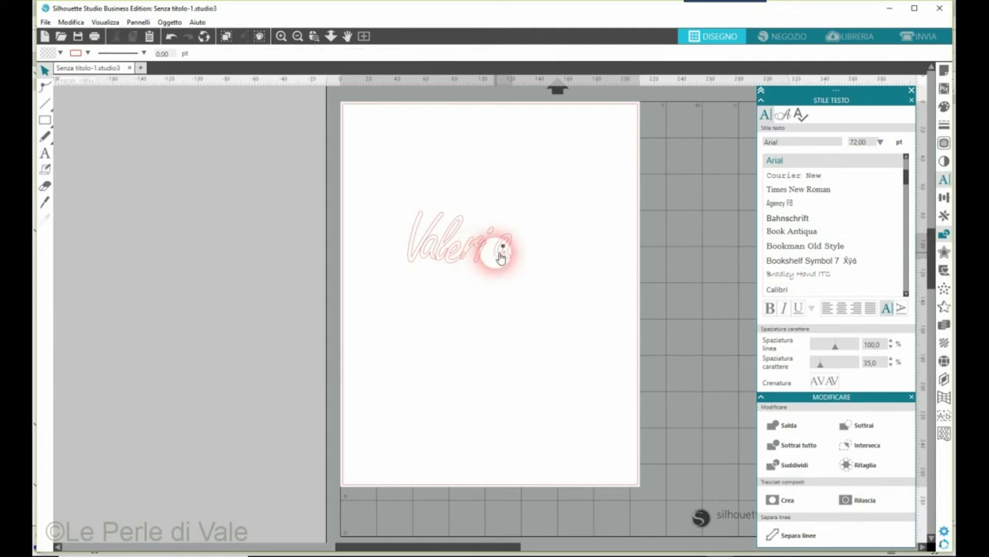
click(494, 262)
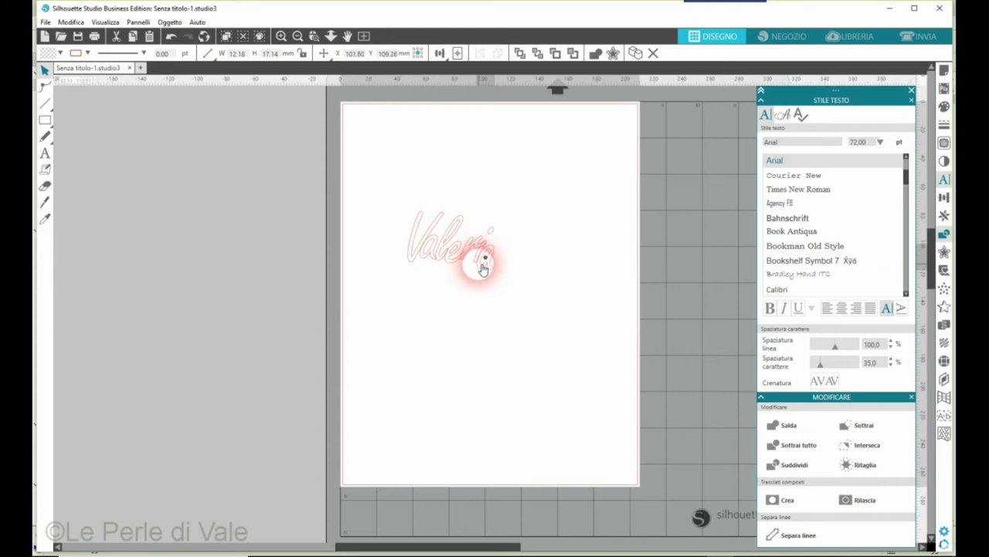
click(459, 206)
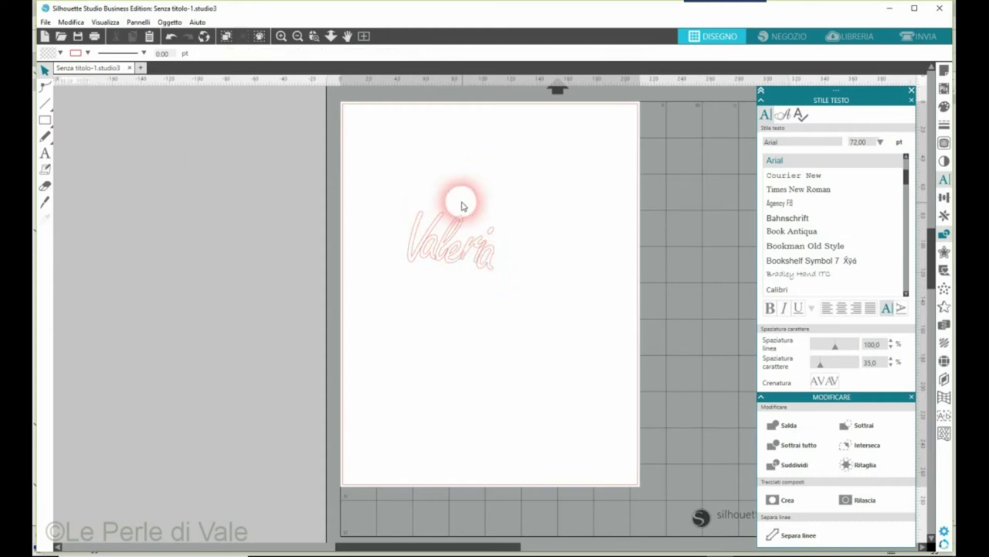
Step: Weld all the overlapping letters of the name into one continuous shape
click(411, 261)
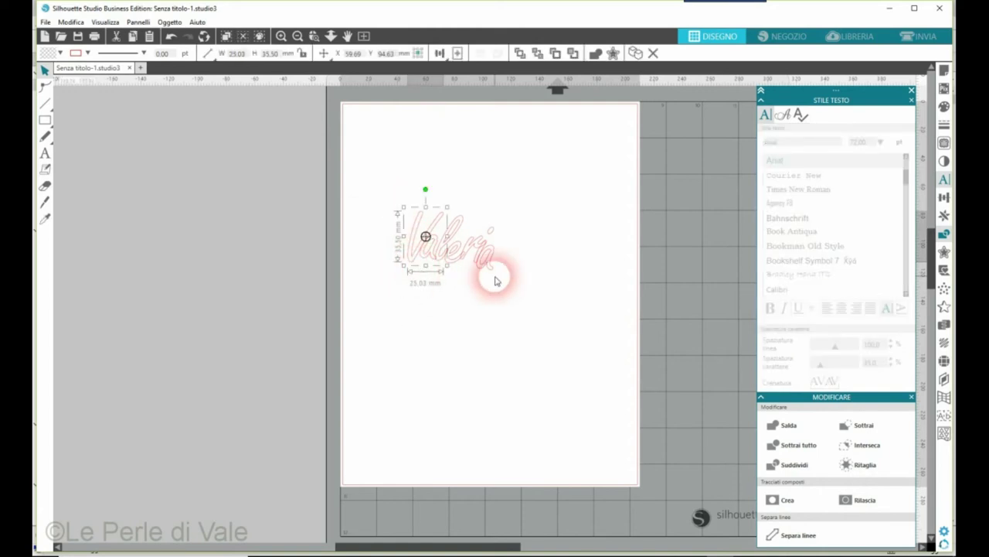
drag(376, 193, 602, 368)
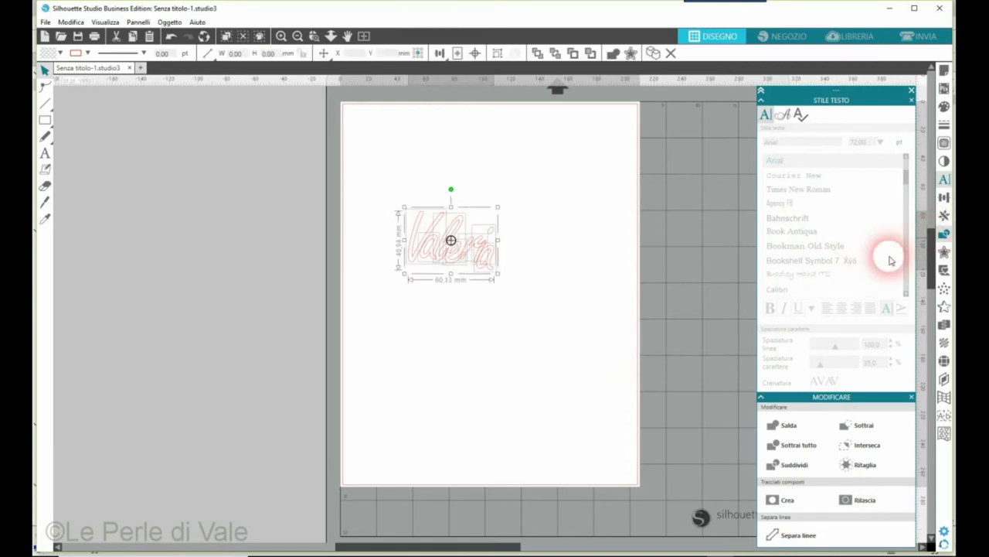
click(813, 403)
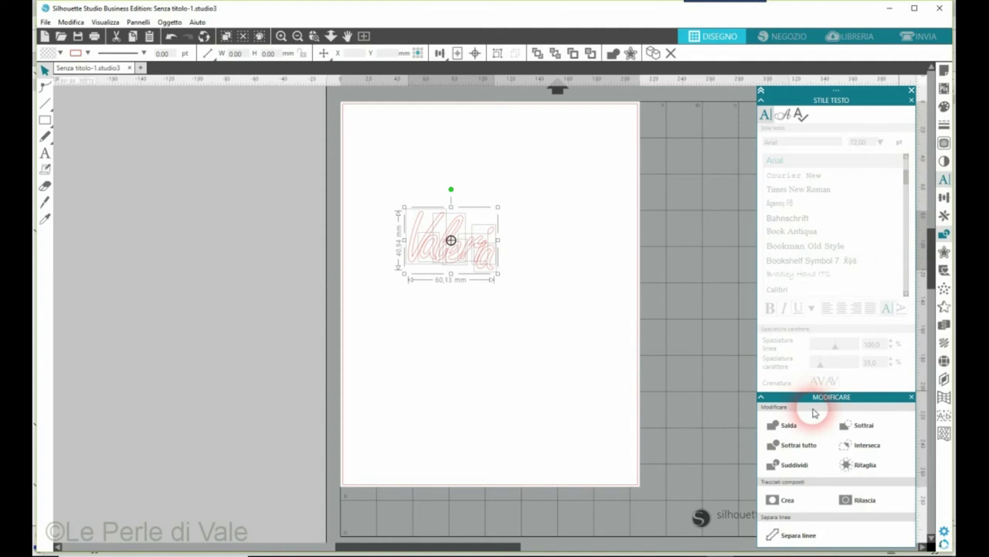
click(795, 425)
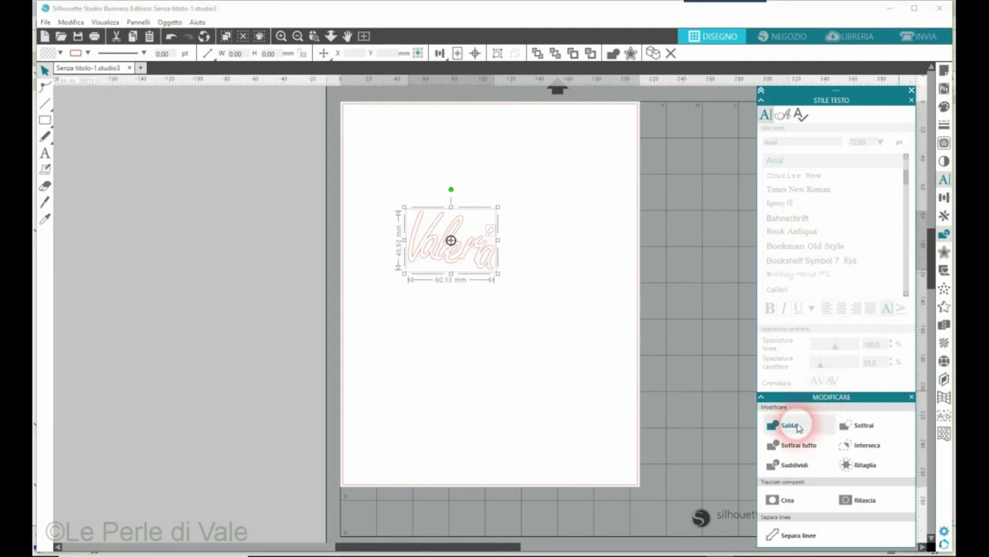
click(441, 276)
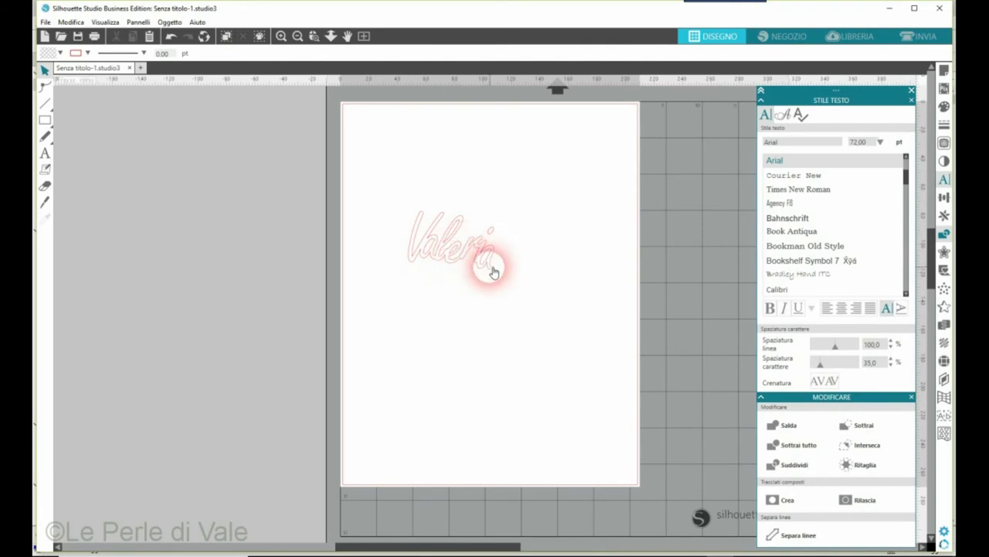
Step: Move the welded name slightly down and to the left on the page
click(464, 262)
drag(500, 278, 464, 272)
click(499, 236)
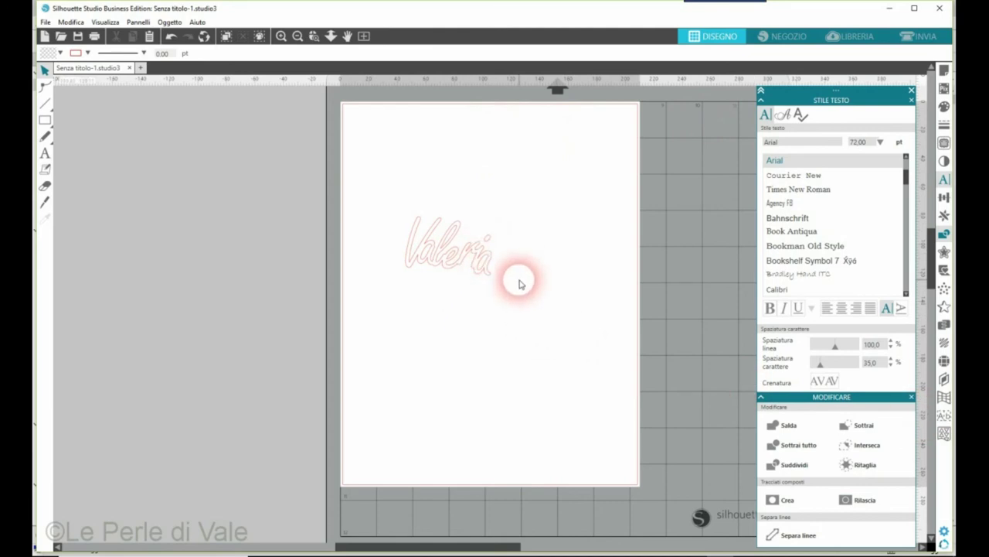
Step: Write the name again below the welded one in 72 pt Arial and set its character spacing to 100%
click(45, 136)
click(45, 153)
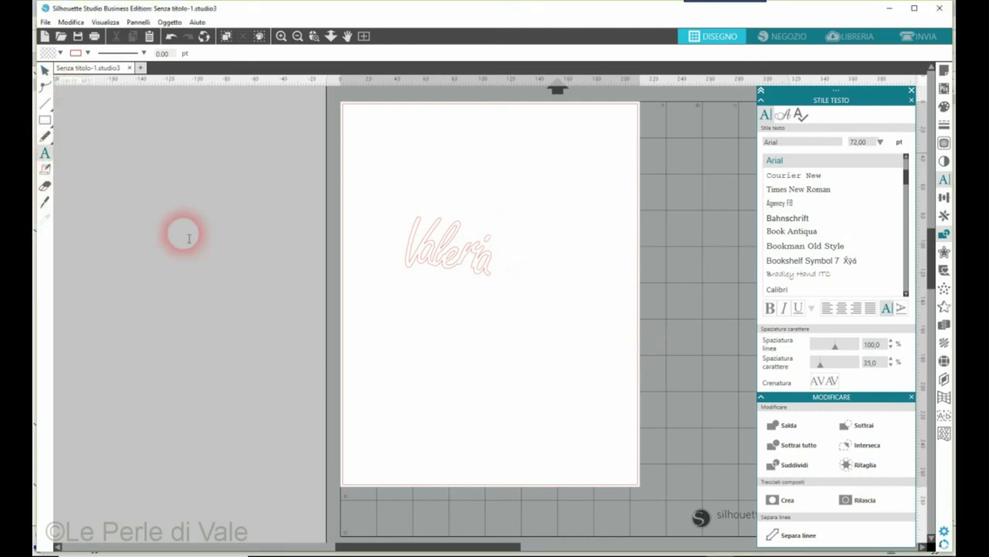
click(413, 330)
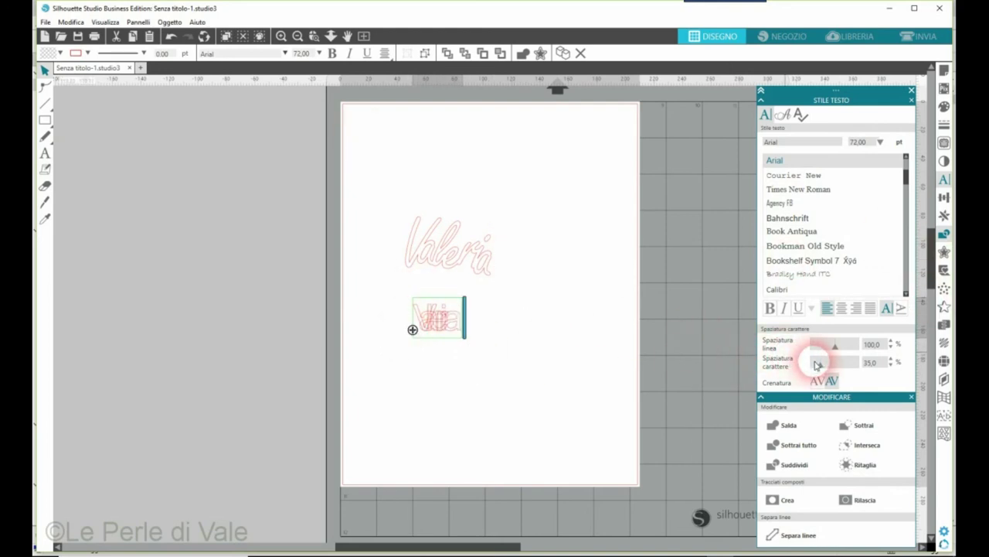
drag(822, 366, 837, 366)
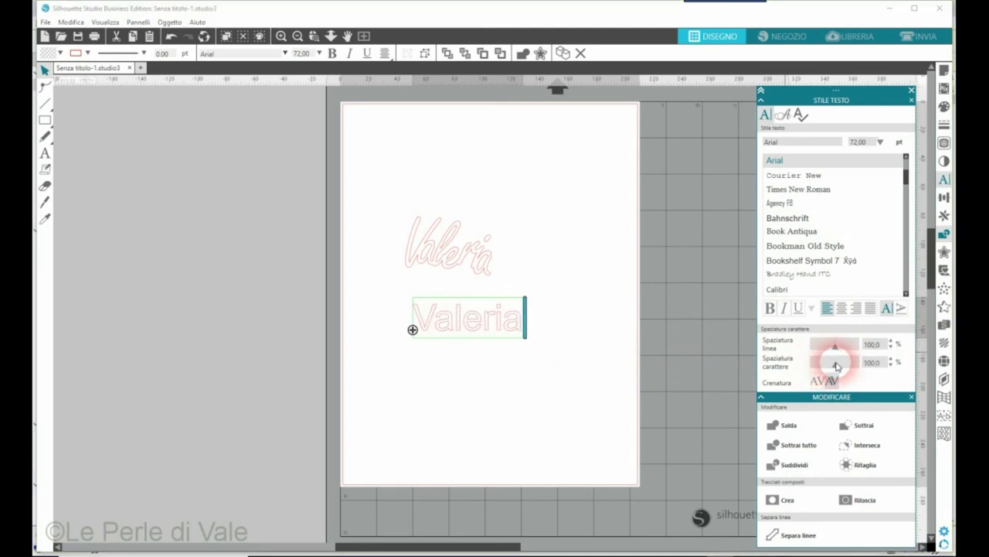
Step: Try to change the font of the lower name to Cambria Math
scroll(817, 205, down, 3)
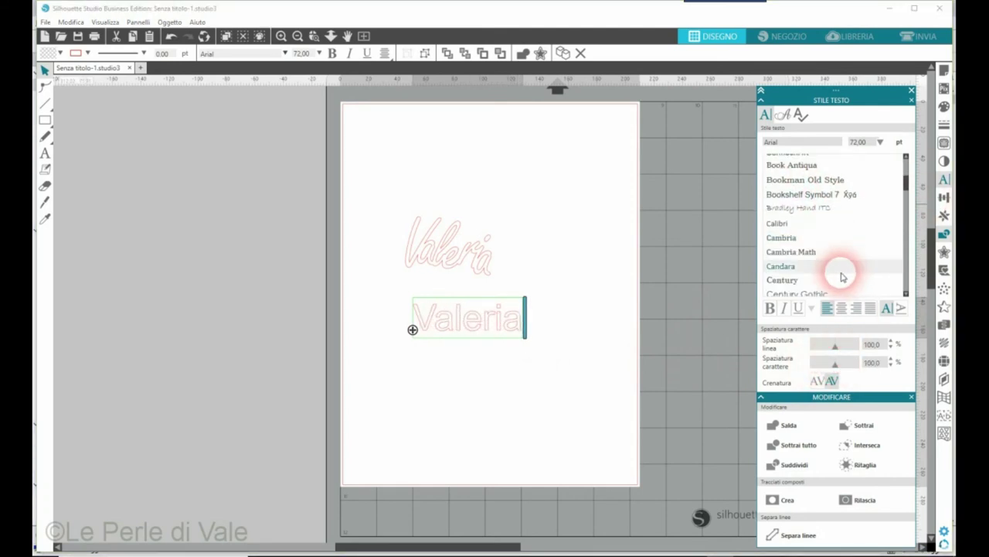
click(782, 252)
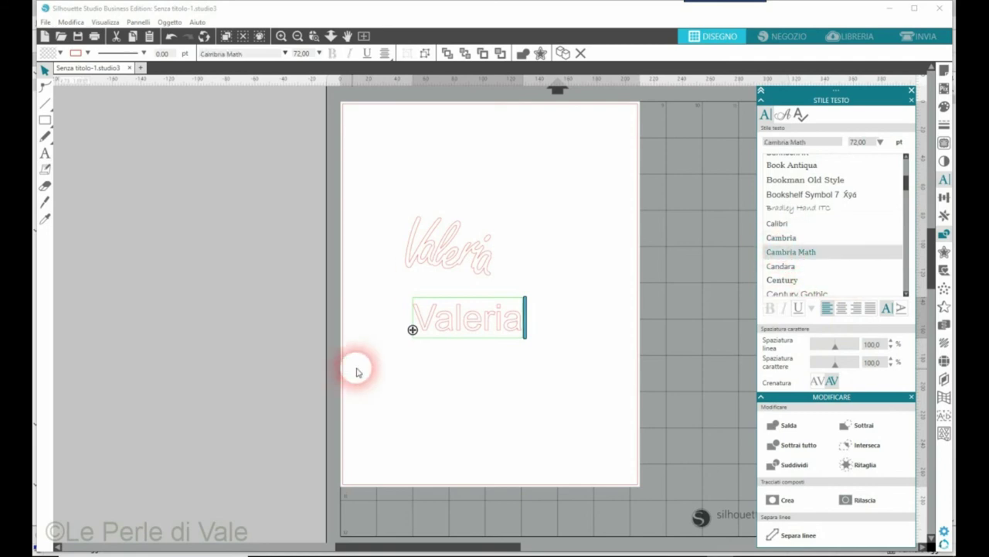
click(541, 367)
click(492, 324)
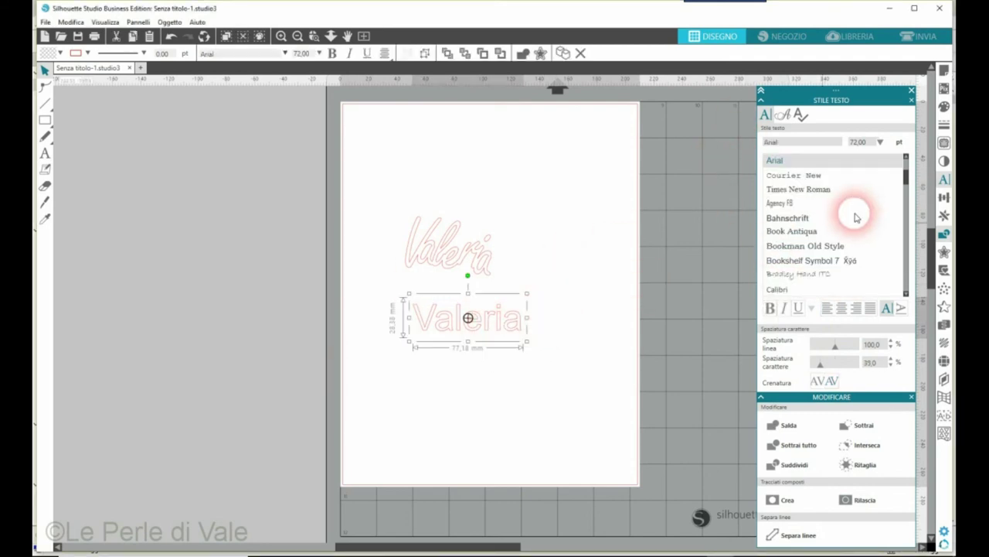
Step: Set the lower name in the Impact font and shift it slightly leftward on the page
scroll(851, 232, up, 5)
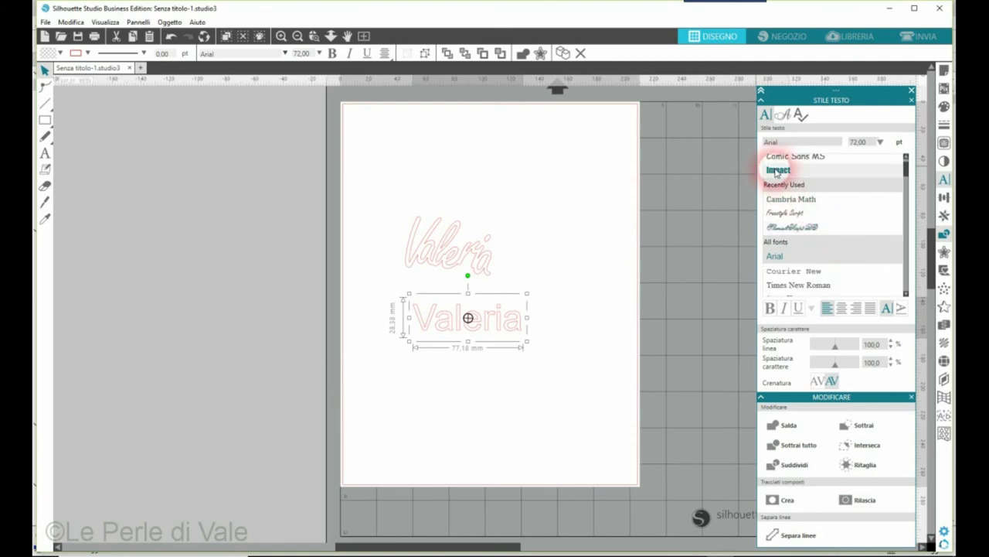
click(778, 172)
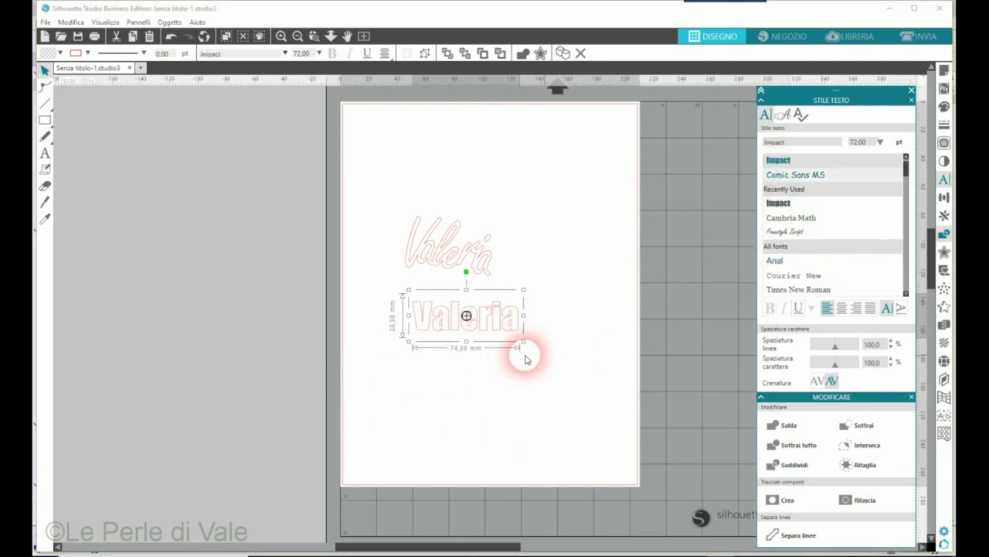
click(564, 360)
click(443, 327)
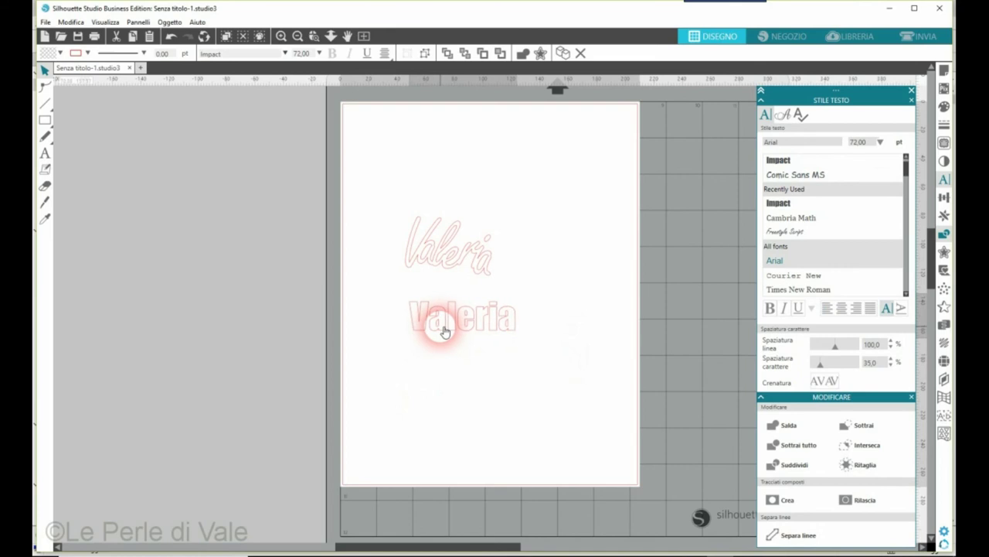
Step: Ungroup the Impact name into separate letters
drag(410, 294, 519, 333)
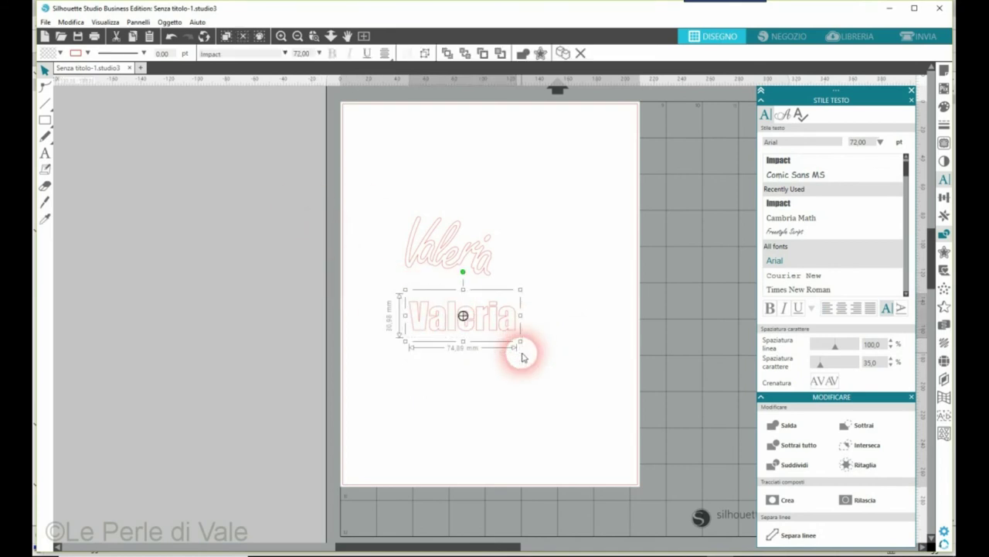
right_click(505, 328)
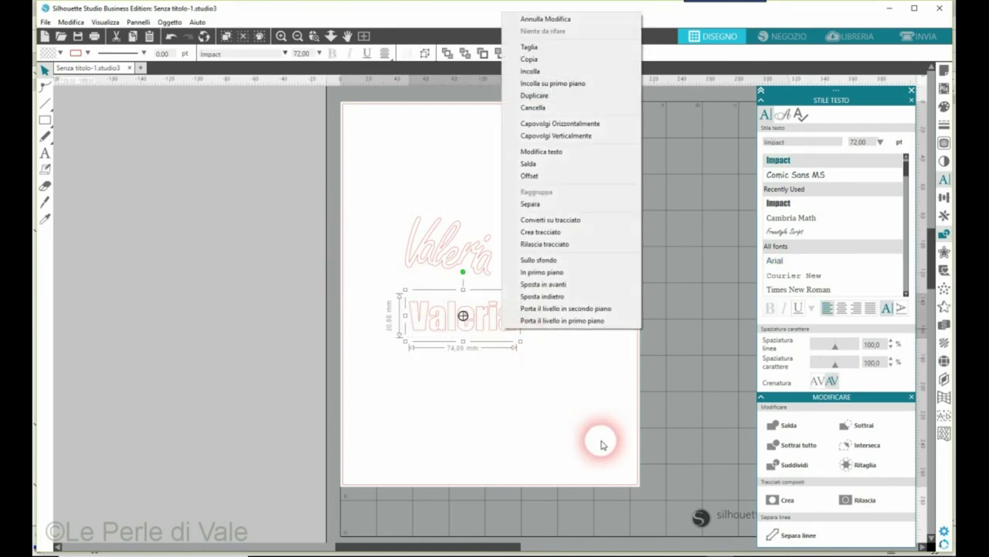
click(530, 204)
click(497, 371)
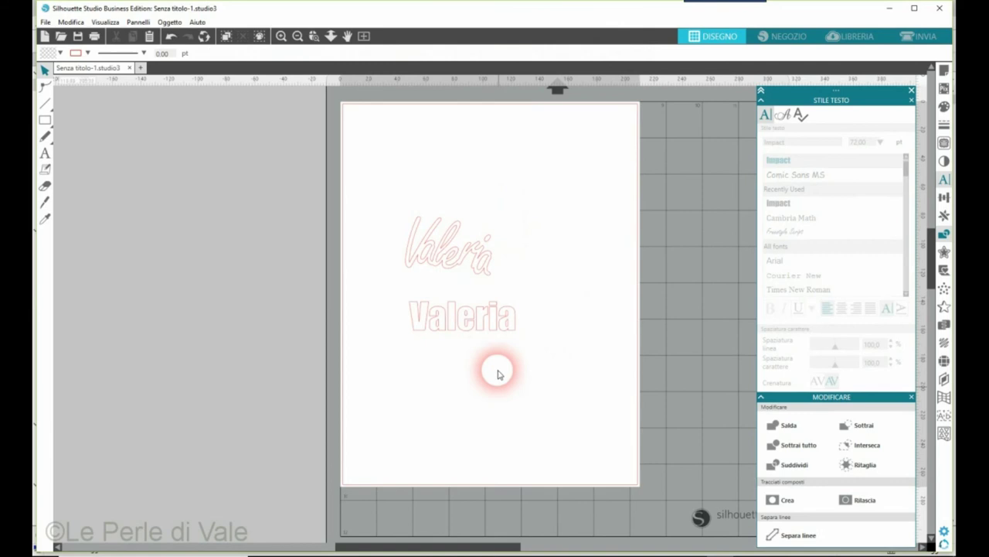
Step: Shift the second, third and fourth letters of the Impact name leftward so each overlaps the letter before it
click(437, 332)
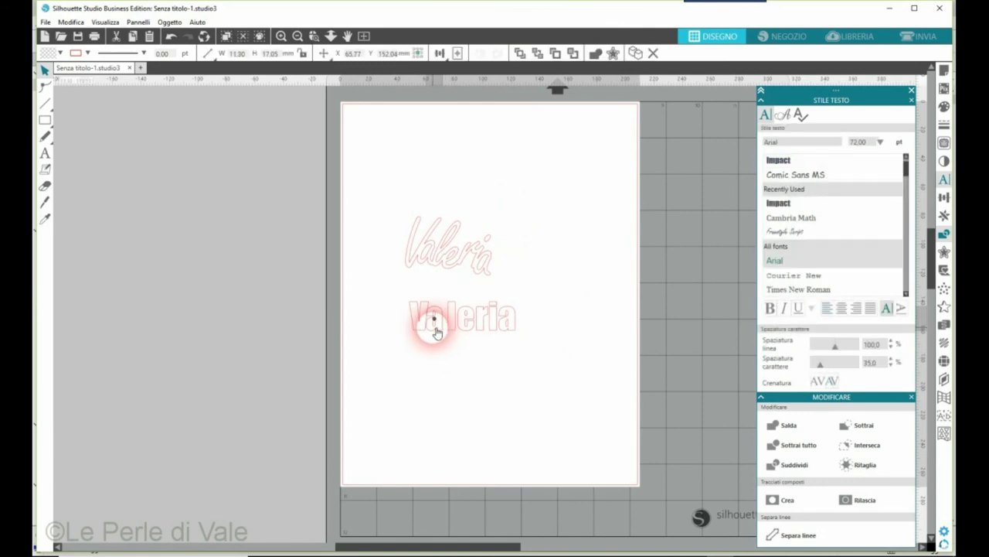
click(453, 329)
click(450, 332)
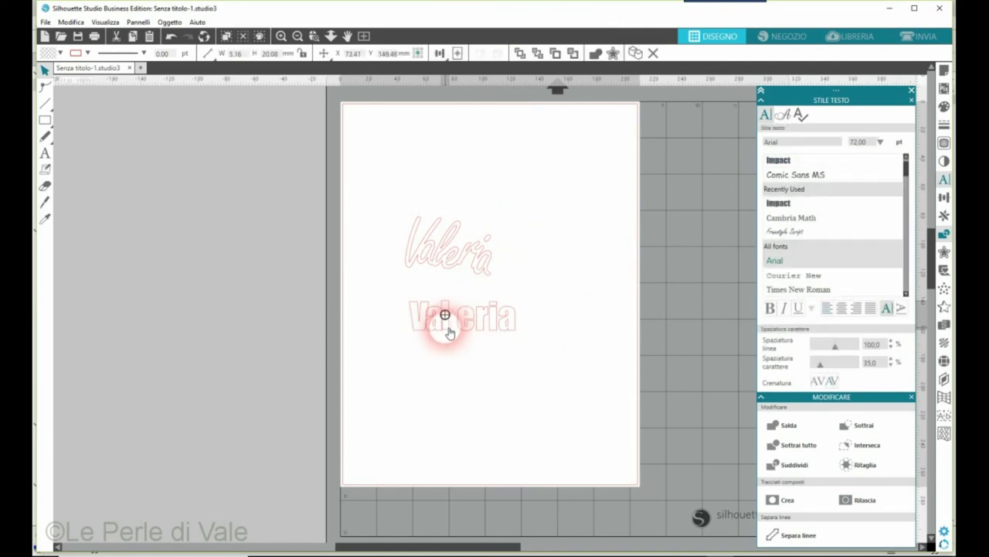
click(460, 331)
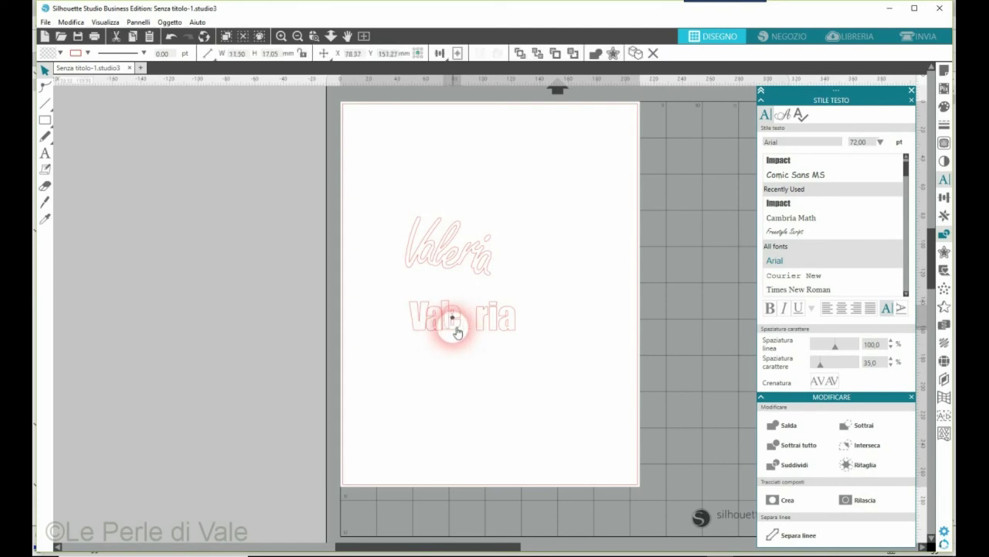
Step: Shift the last three letters of the Impact name leftward so they overlap their preceding letters
click(490, 339)
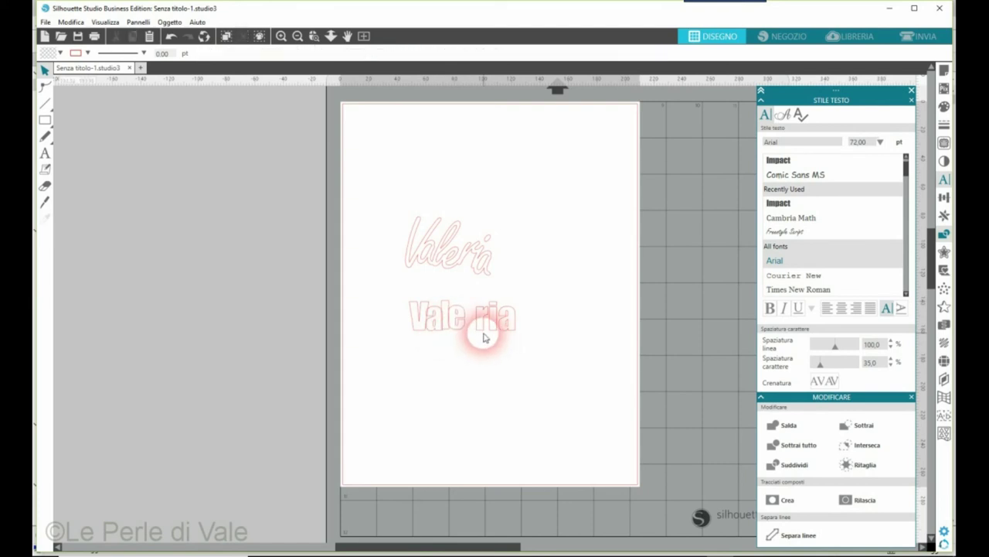
click(473, 331)
drag(473, 331, 489, 330)
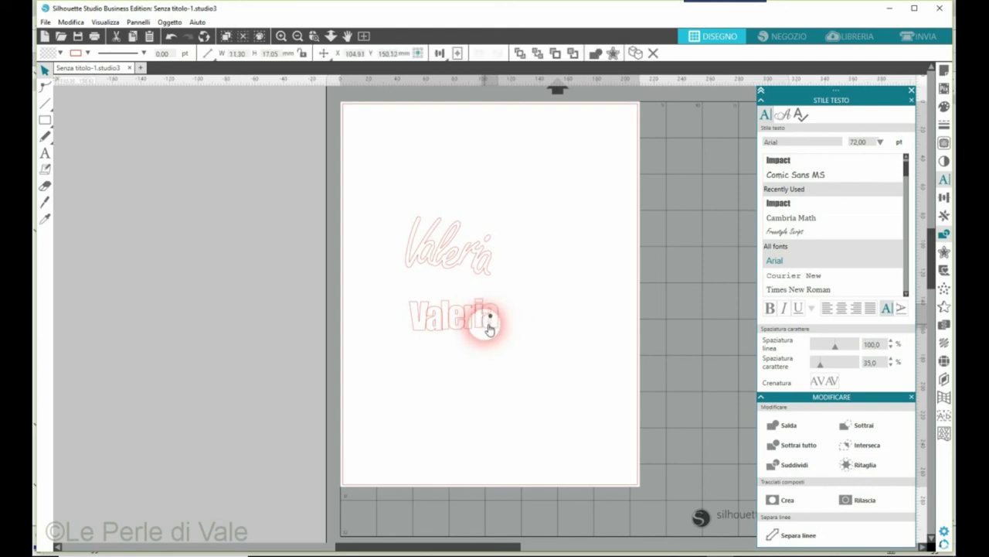
Step: Weld all the overlapping letters of the Impact name into one continuous shape
drag(393, 281, 530, 369)
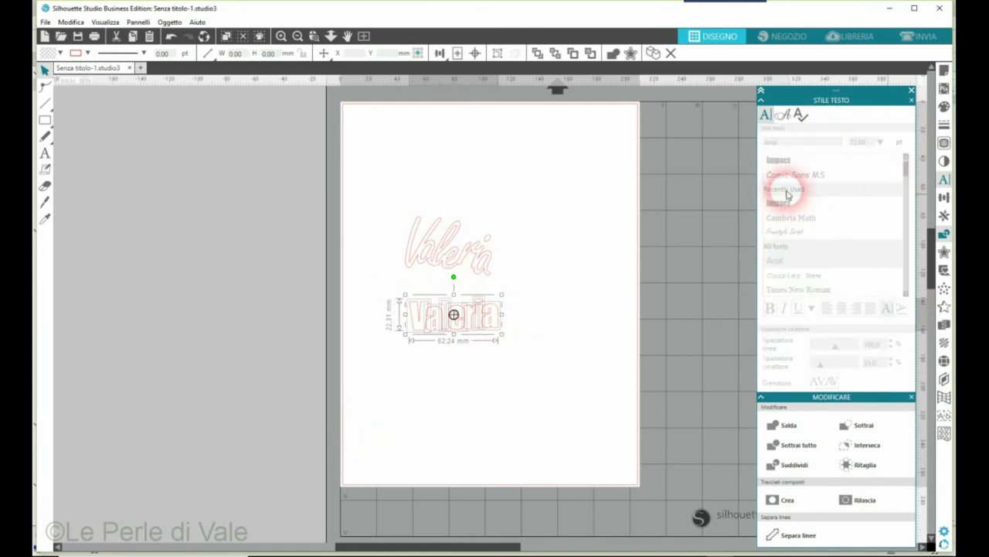
click(797, 447)
click(605, 374)
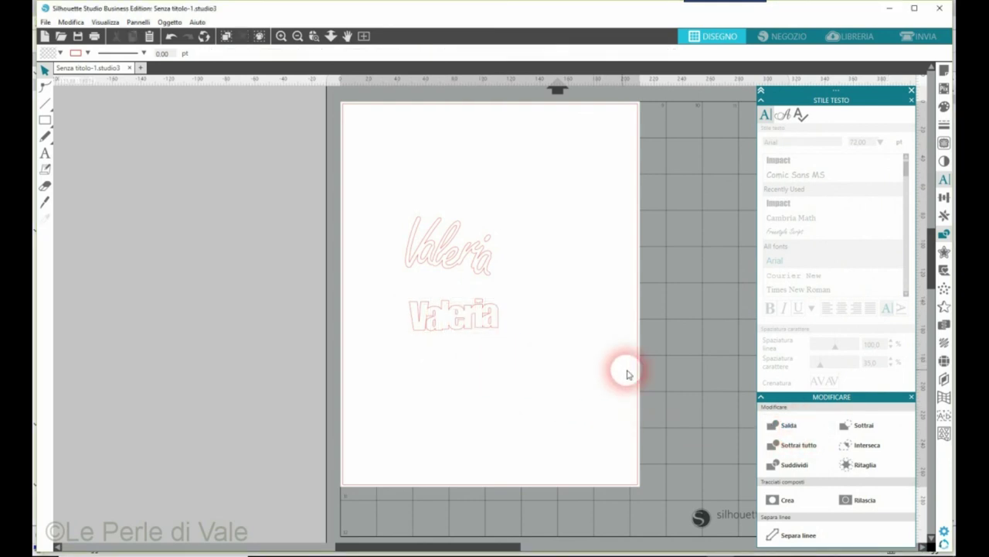